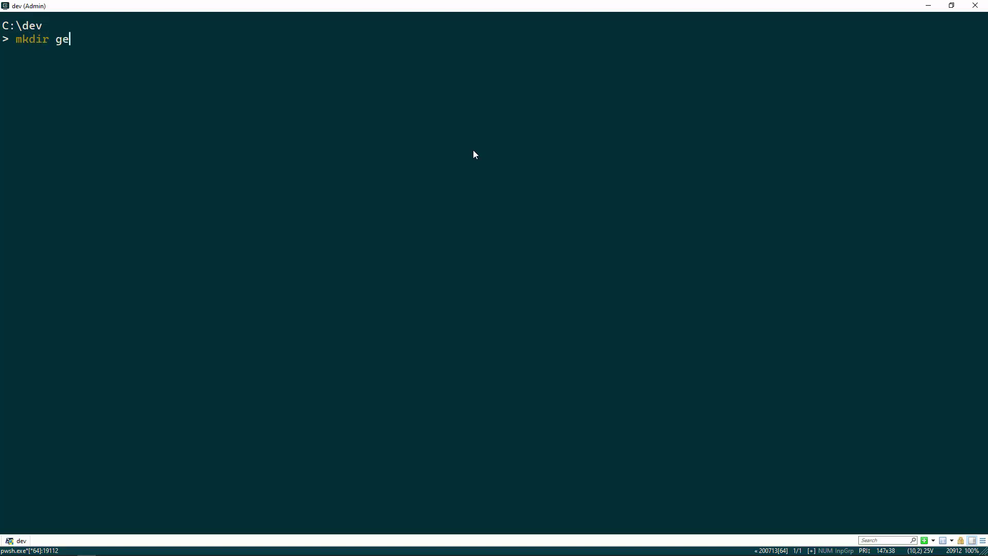
pyautogui.write('nerator-')
pyautogui.write('react-compo')
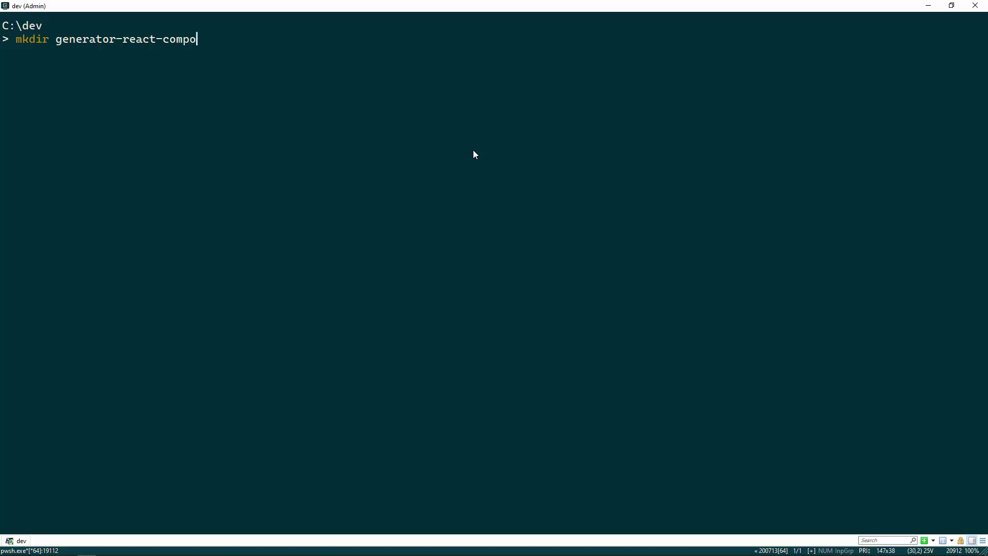
pyautogui.write('nent')
# Step: Create and enter generator-react-component, run npm init -y, install yeoman-generator, and open in the editor
pyautogui.press('Return')
pyautogui.write('cd .\\generator-react-component\\')
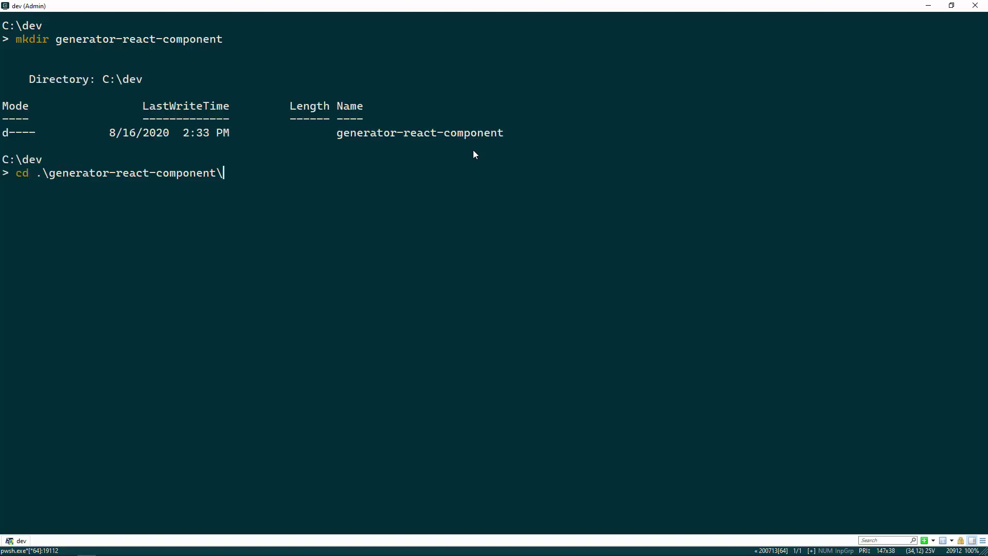
pyautogui.press('Return')
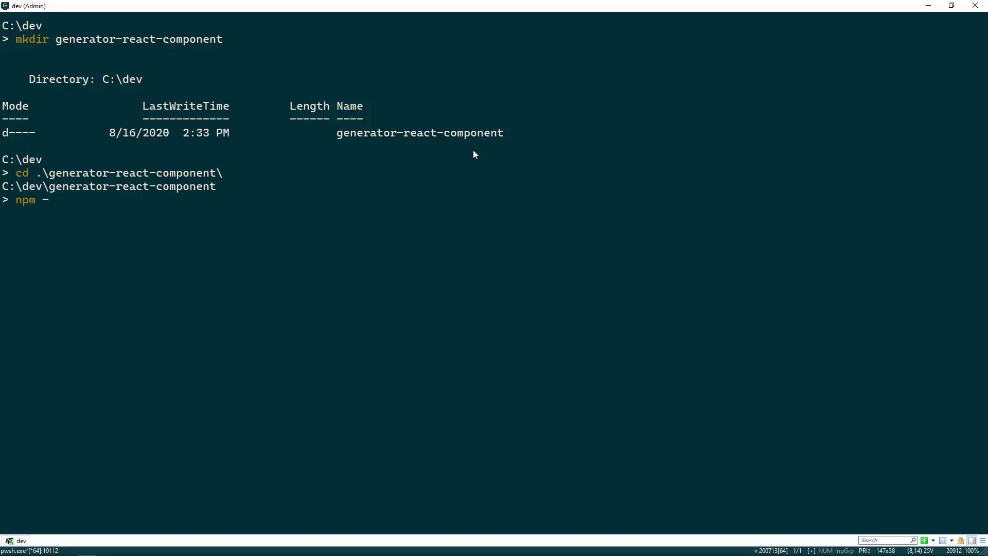
pyautogui.write('init -y')
pyautogui.write('npm i yeo')
pyautogui.press('Return')
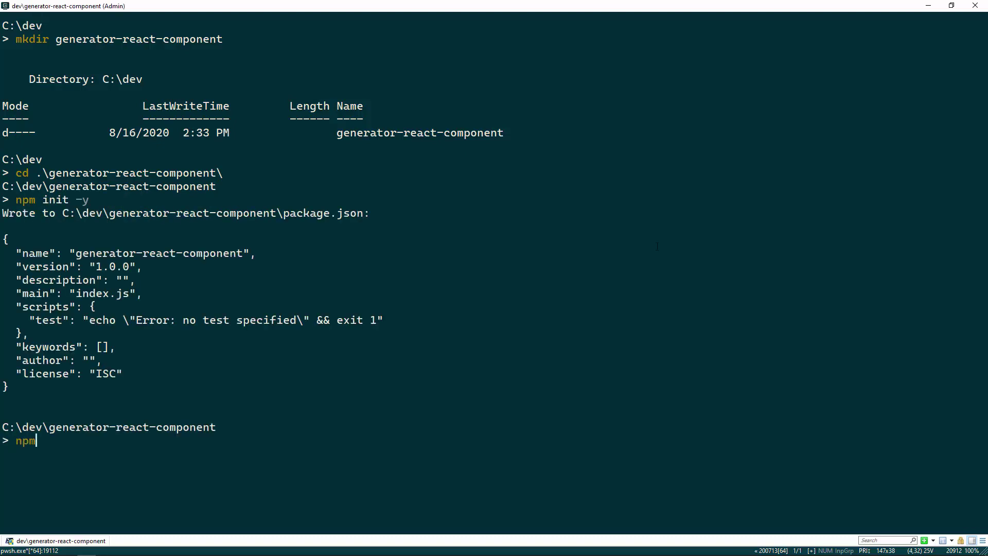
pyautogui.write('man-g')
pyautogui.write('enerator')
pyautogui.press('Return')
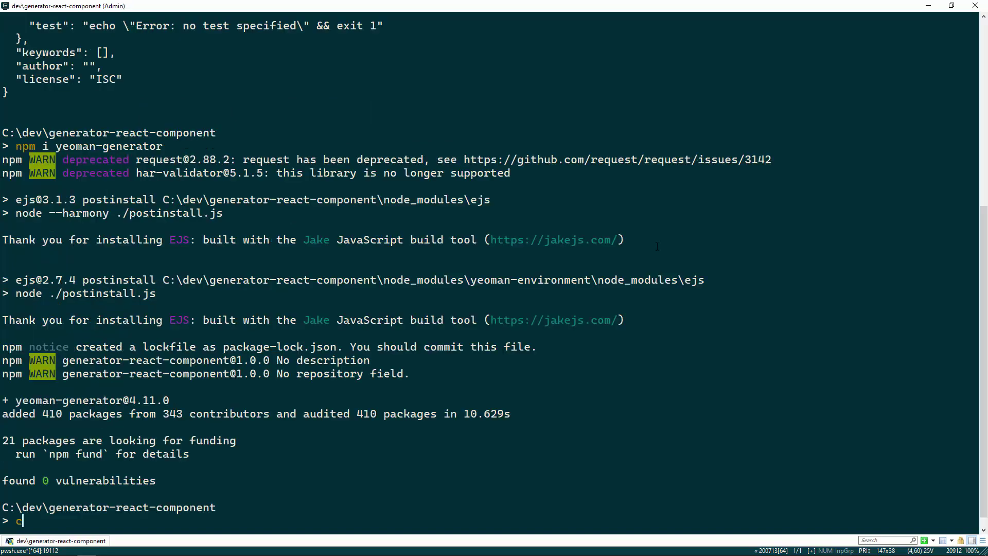
pyautogui.write('code .')
# Step: Open the project in VS Code, add generators and generators\app folders, and start a file in app
pyautogui.press('Return')
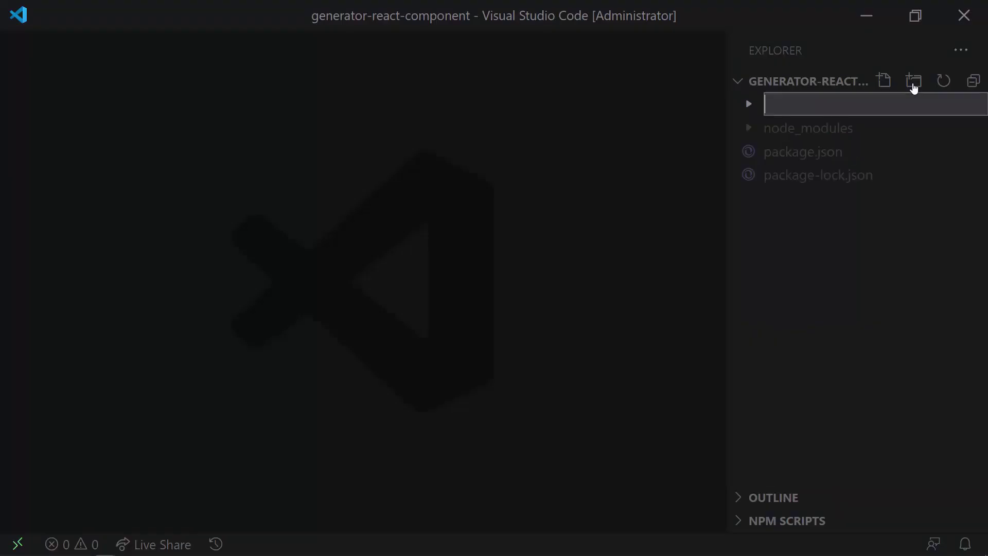
pyautogui.write('rs')
pyautogui.press('Return')
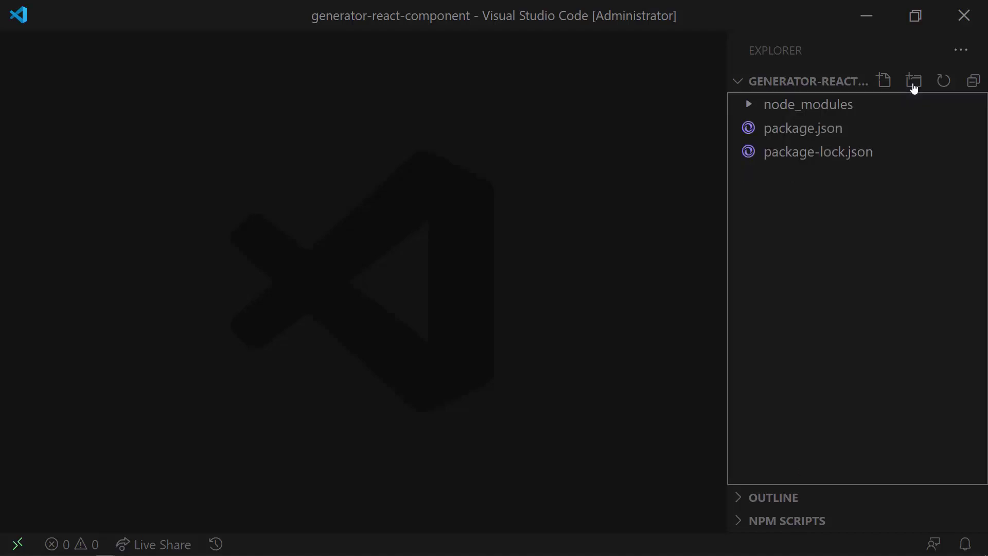
pyautogui.click(914, 82)
pyautogui.write('p')
pyautogui.press('Return')
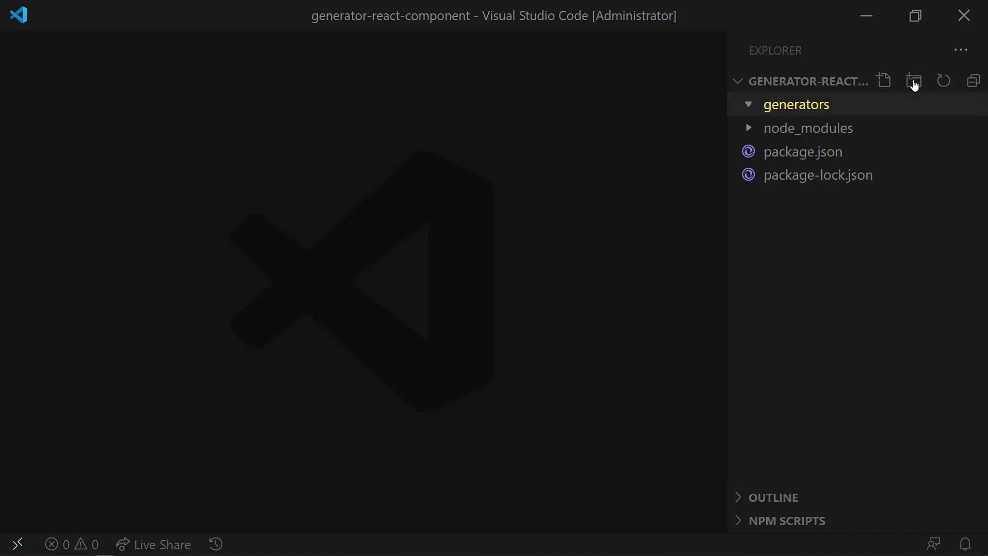
pyautogui.click(884, 80)
pyautogui.write('index.j')
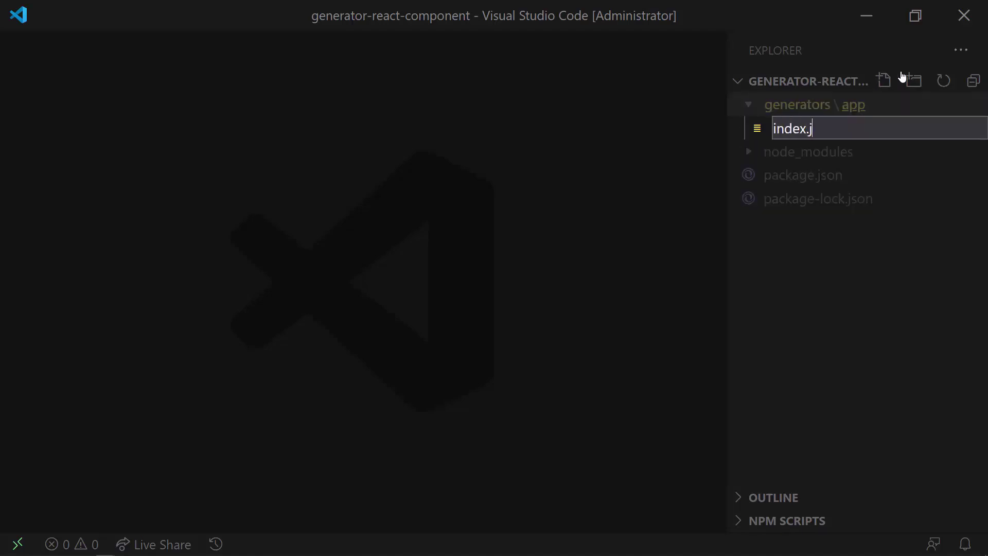
pyautogui.write('s')
# Step: Write index.js requiring yeoman-generator and exporting a Generator subclass whose initializing() logs 'working!'
pyautogui.press('Return')
pyautogui.write('const Gene')
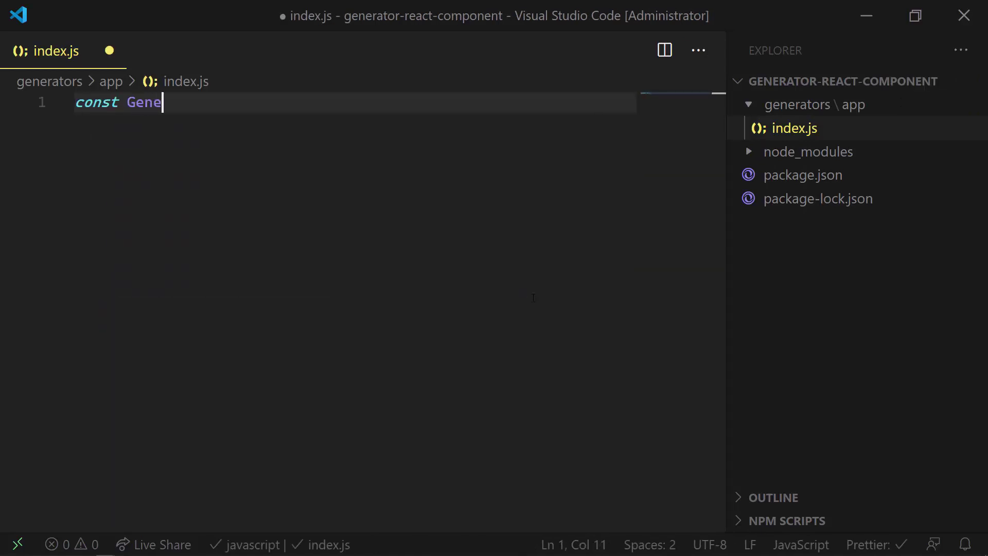
pyautogui.write('rator = re')
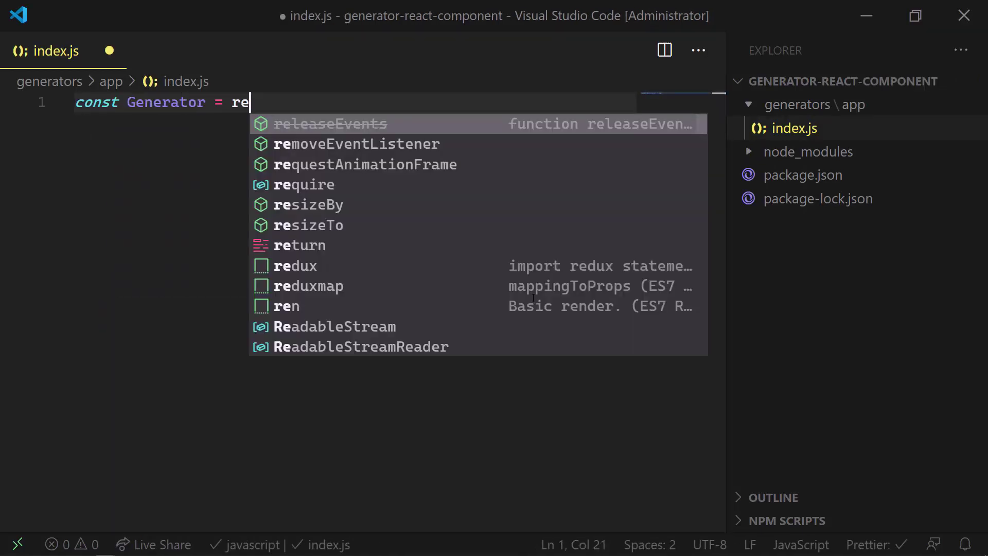
pyautogui.write("quire('yeoman")
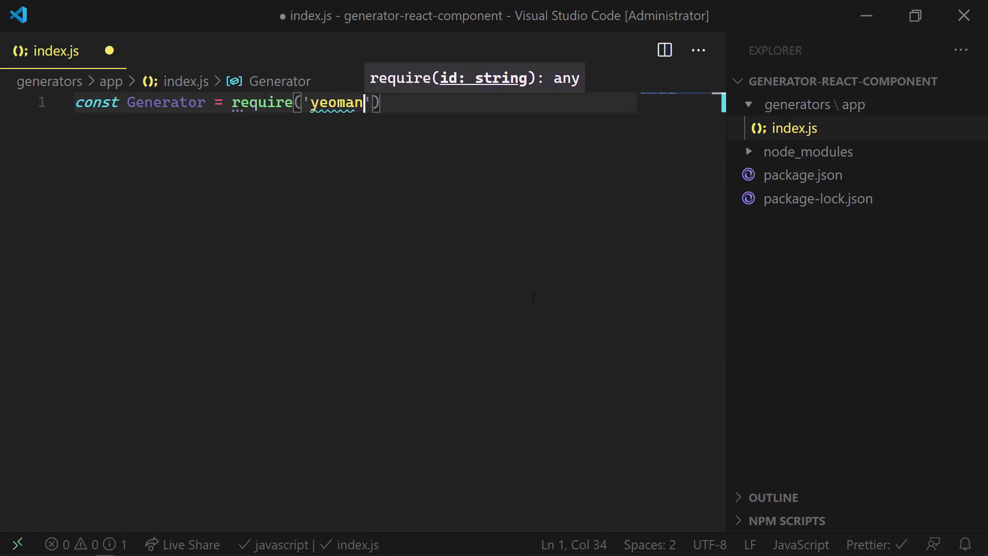
pyautogui.write('-generator')
pyautogui.press('End')
pyautogui.press('Return')
pyautogui.press('Return')
pyautogui.write('modu')
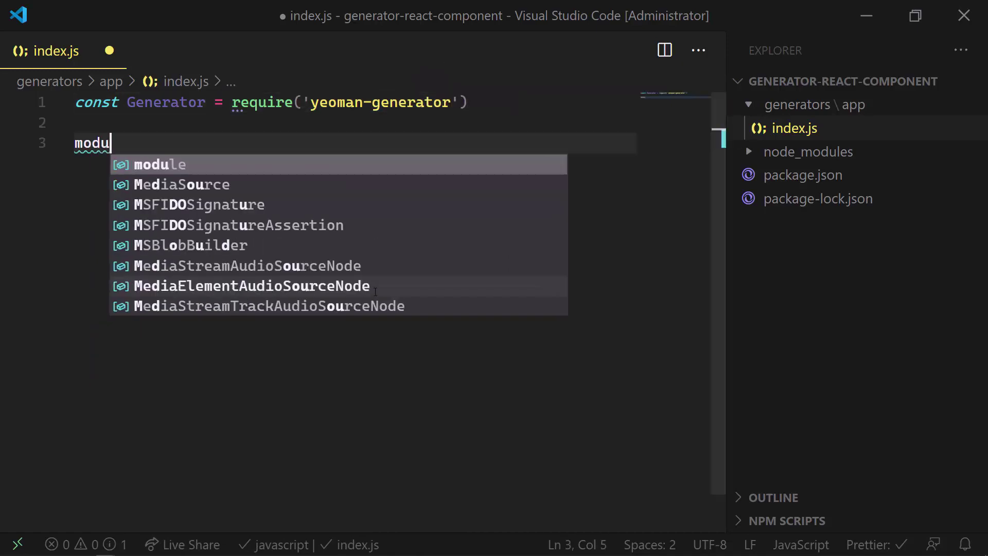
pyautogui.write('le.exports ')
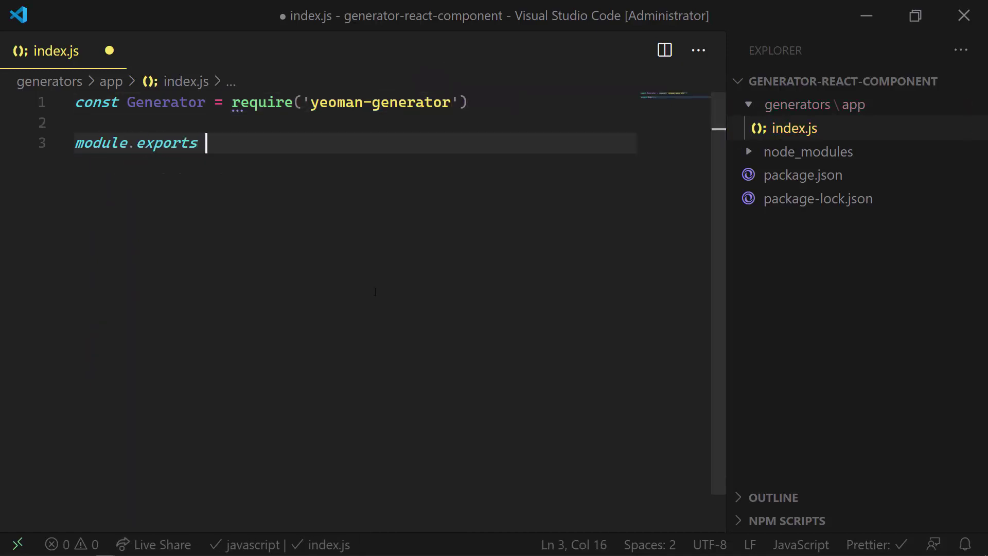
pyautogui.write('= class exte')
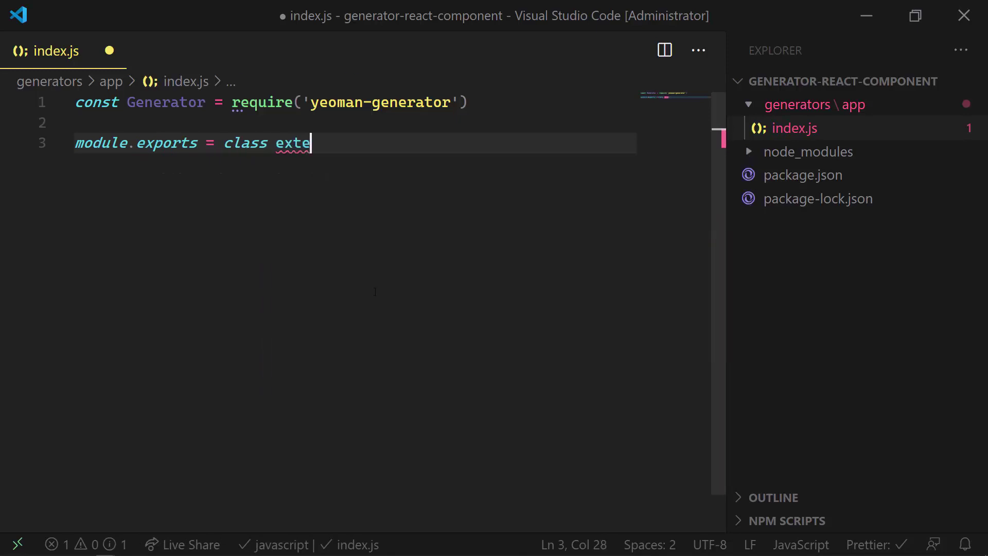
pyautogui.write('nds Generator ')
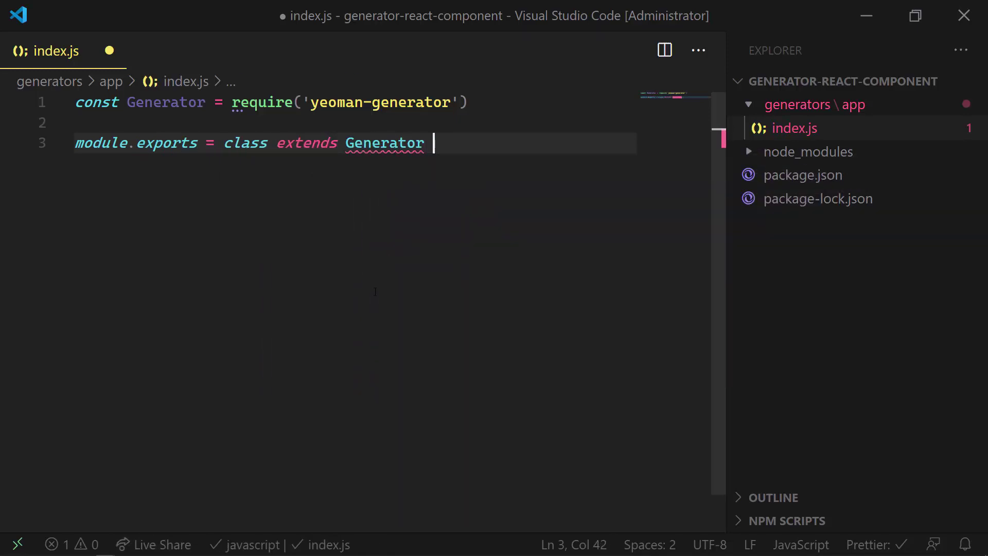
pyautogui.write('{')
pyautogui.press('Return')
pyautogui.write('initial')
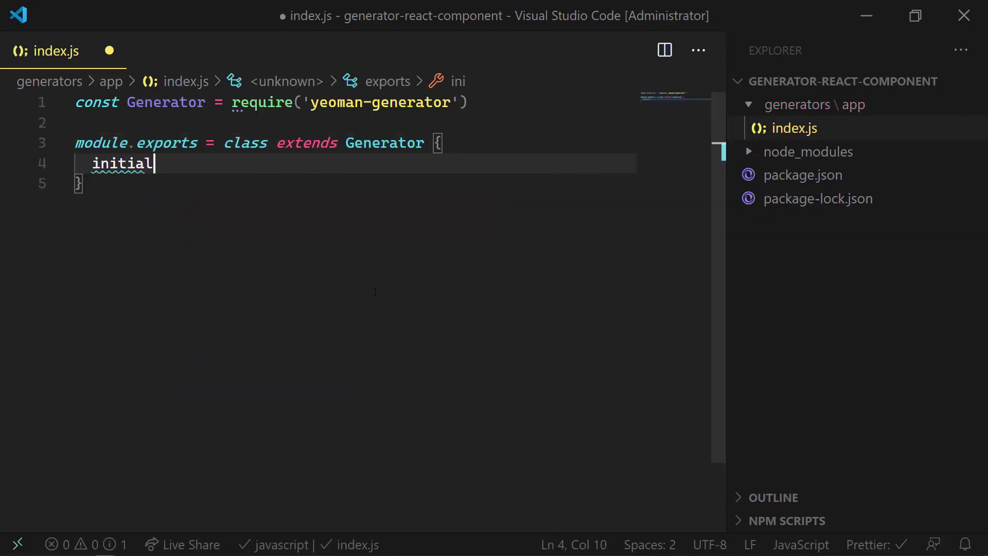
pyautogui.write('izing() {')
pyautogui.press('Return')
pyautogui.write('this.l')
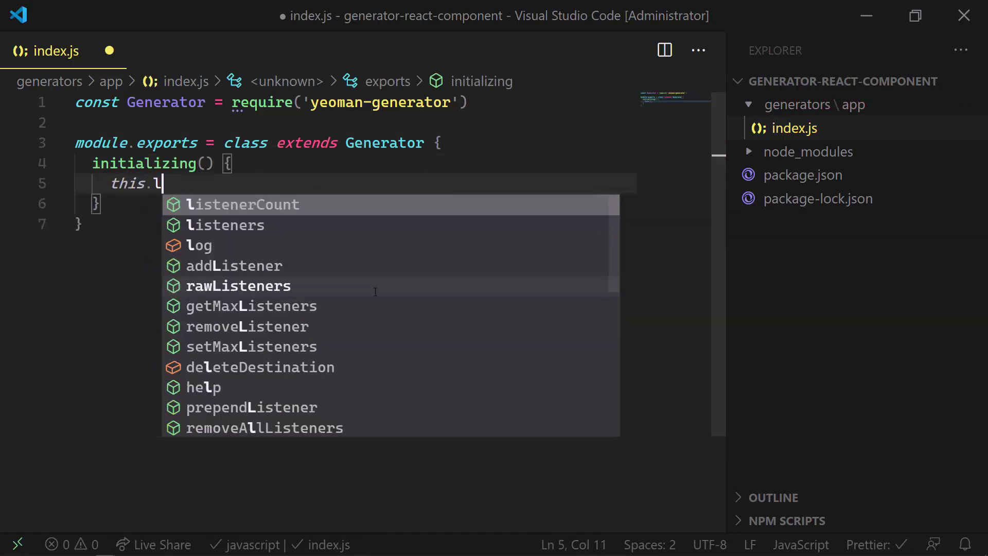
pyautogui.write("og('wo")
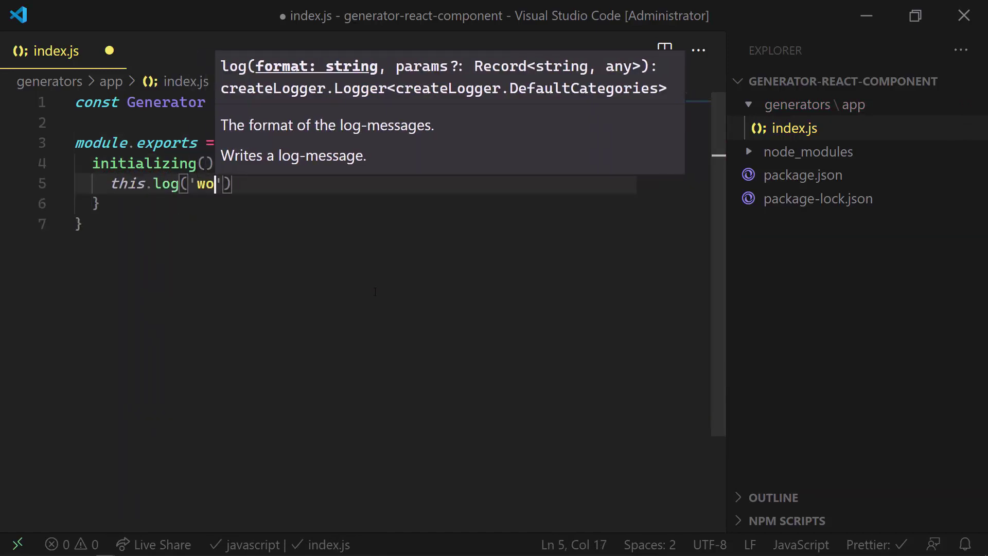
pyautogui.write('rking!')
# Step: Back in the terminal, clear the output and globally link the generator with npm link
pyautogui.hotkey('alt', 'Tab')
pyautogui.write('cl')
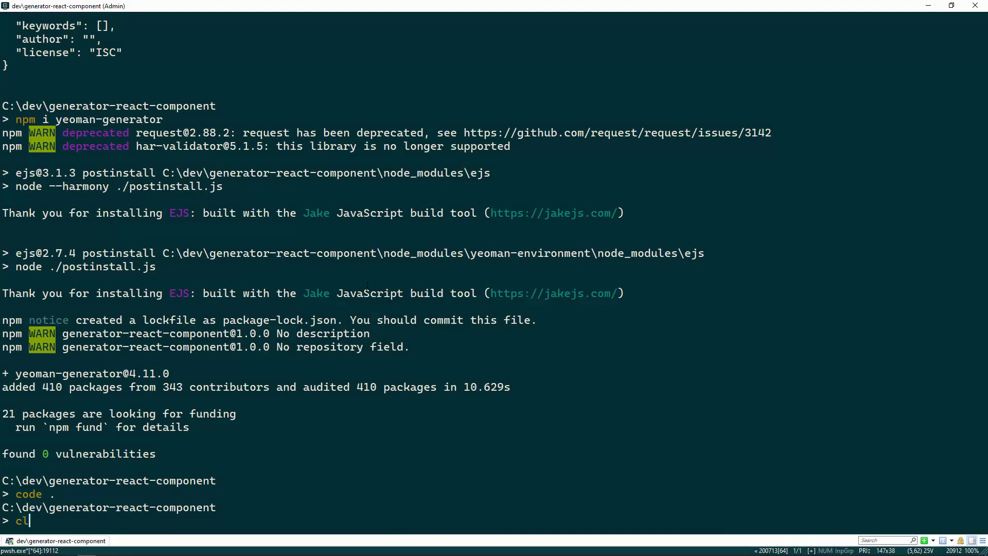
pyautogui.write('ear')
pyautogui.press('Return')
pyautogui.write('npm')
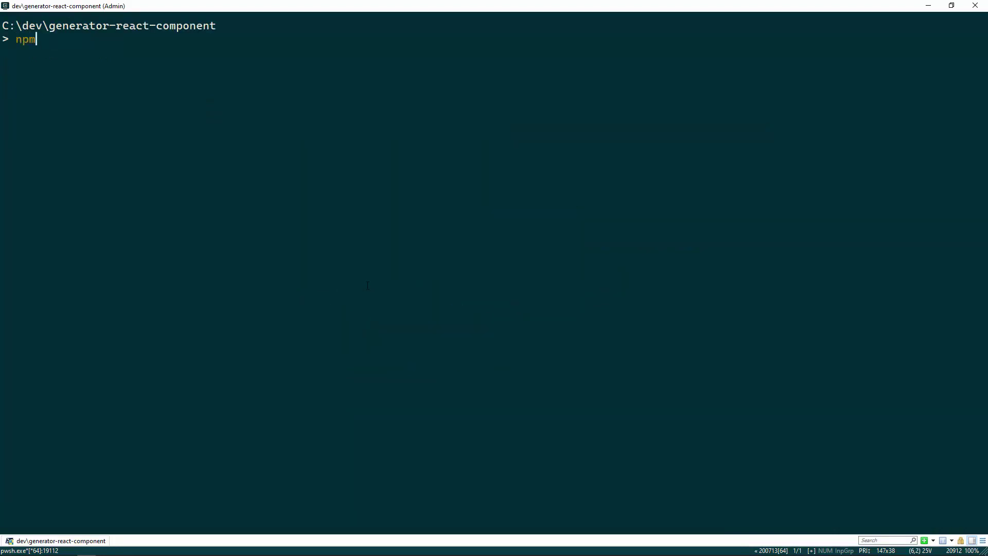
pyautogui.write(' link')
pyautogui.press('Return')
pyautogui.write('cd ')
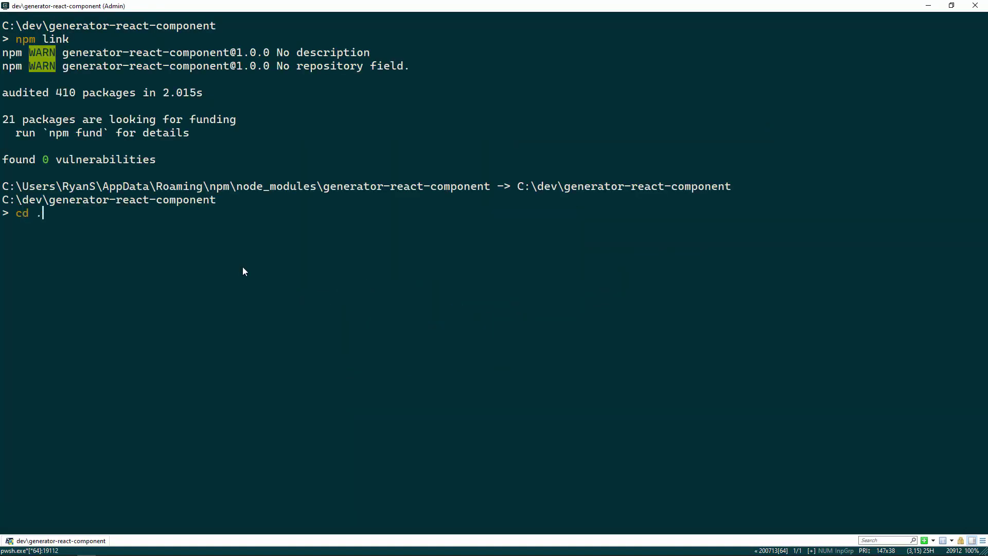
pyautogui.write('../')
# Step: Create a test folder beside the project using cd ../ and mkdir test, and enter it
pyautogui.press('Return')
pyautogui.write('mkdir tes')
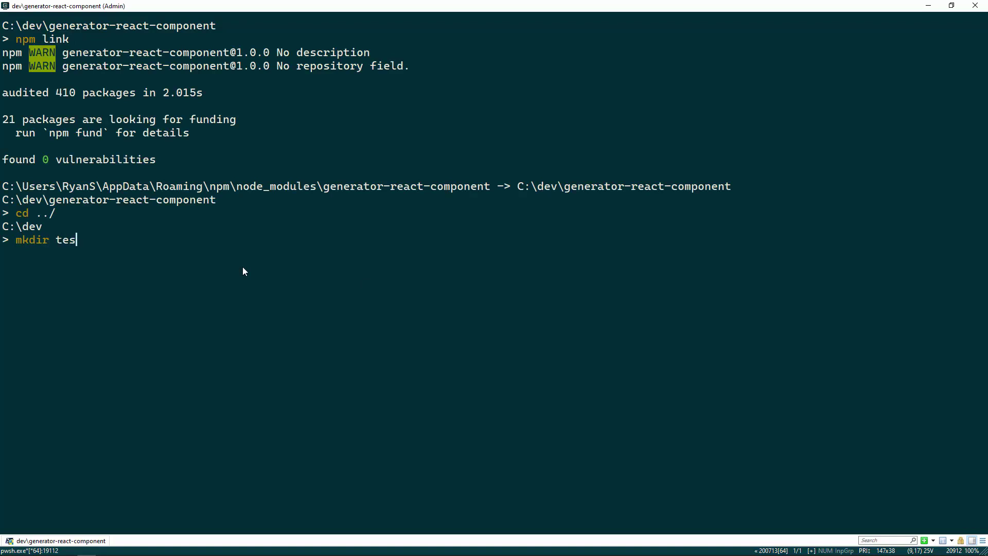
pyautogui.write('t')
pyautogui.press('Return')
pyautogui.write('est')
pyautogui.press('Return')
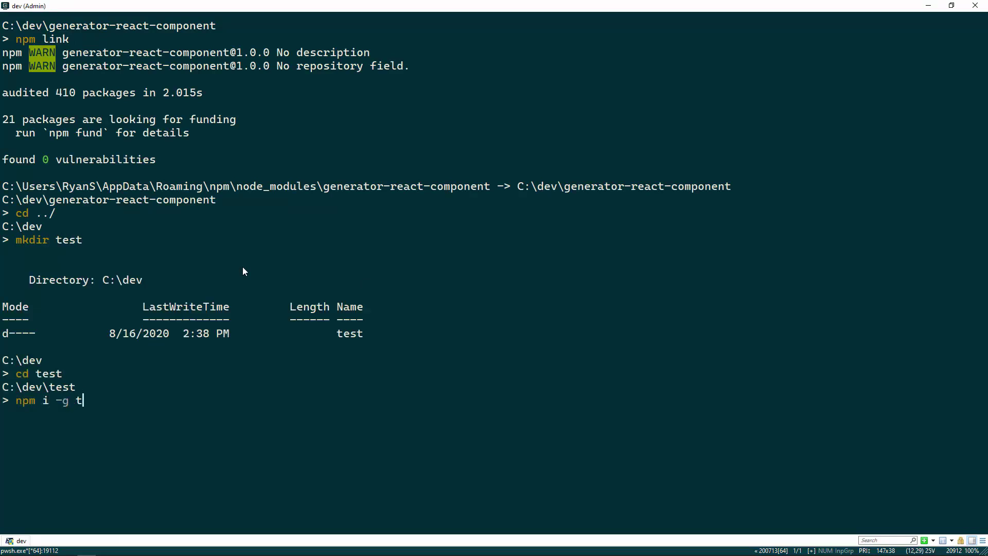
pyautogui.write('yo')
# Step: Install yo globally, clear the terminal, and run yo react-component to print 'working!'
pyautogui.press('Return')
pyautogui.write('clear')
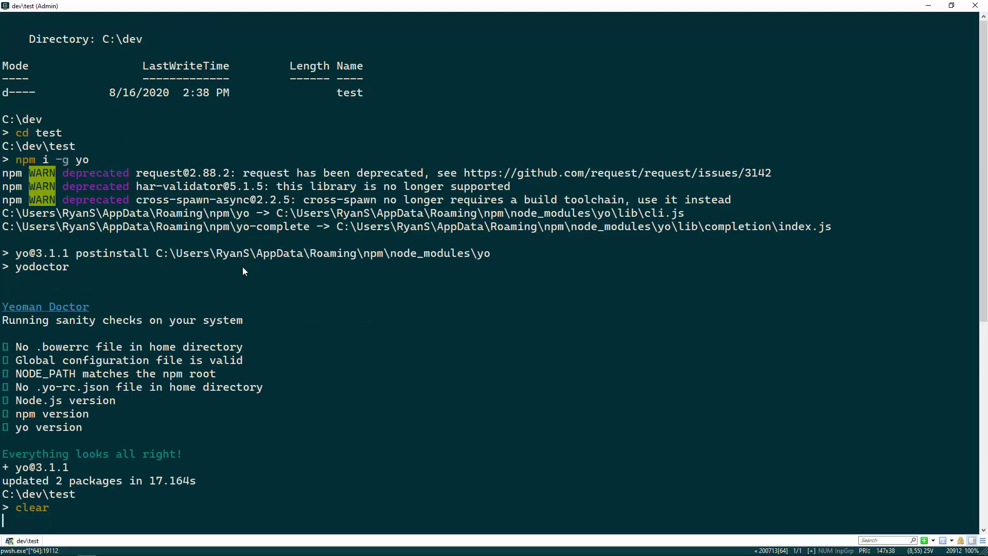
pyautogui.press('Return')
pyautogui.write('yo react')
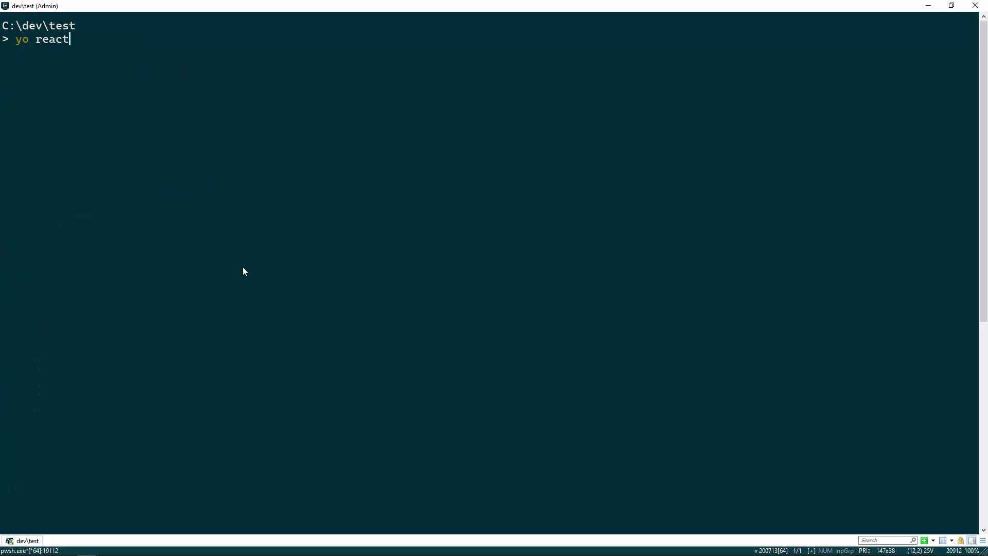
pyautogui.write('-component')
pyautogui.press('Return')
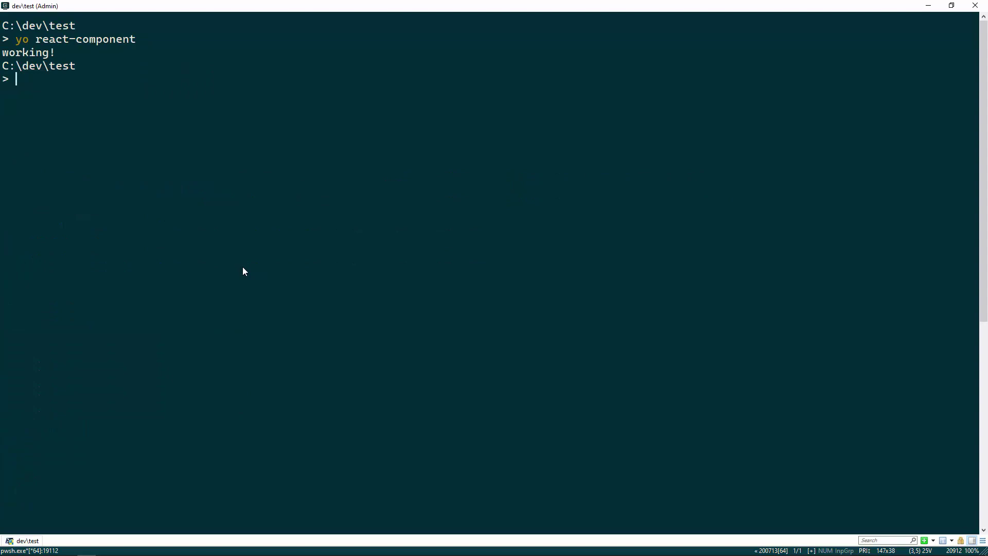